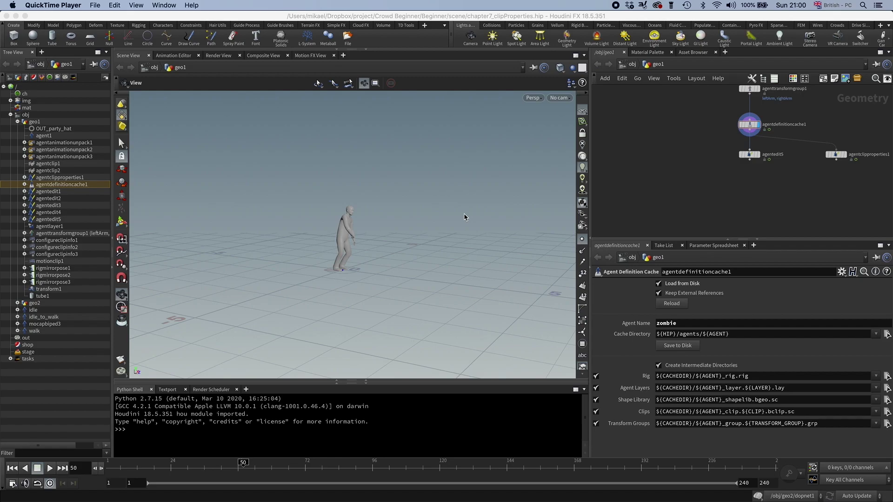
- Place an Agent Clip Transition Graph node and set its display flag to view its clip graph
left_click(671, 146)
key("Tab")
type("agent clip prop")
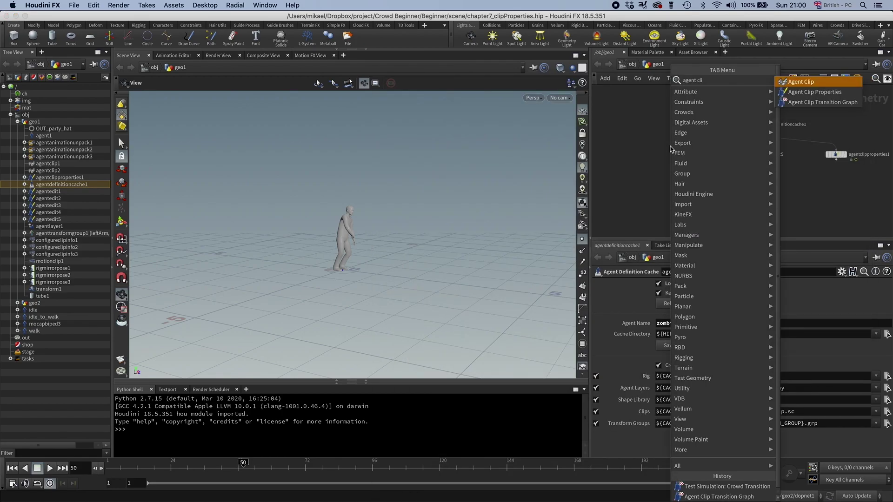
key("Return")
left_click(670, 149)
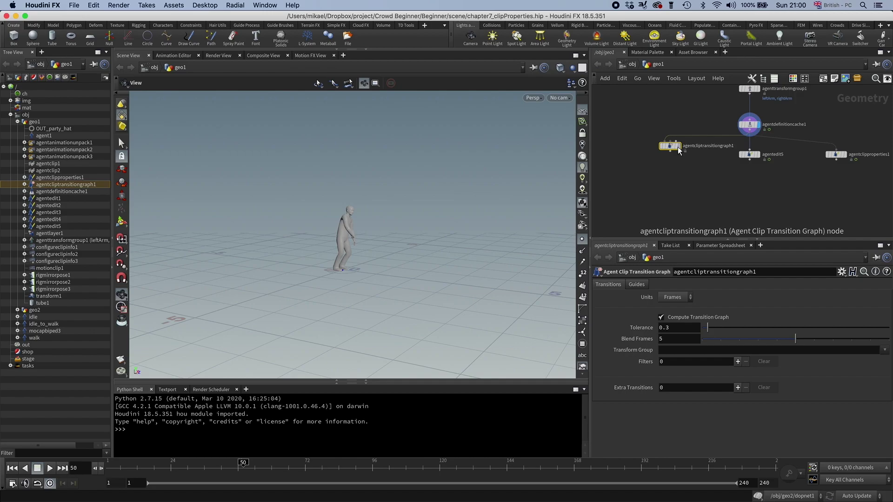
left_click(679, 148)
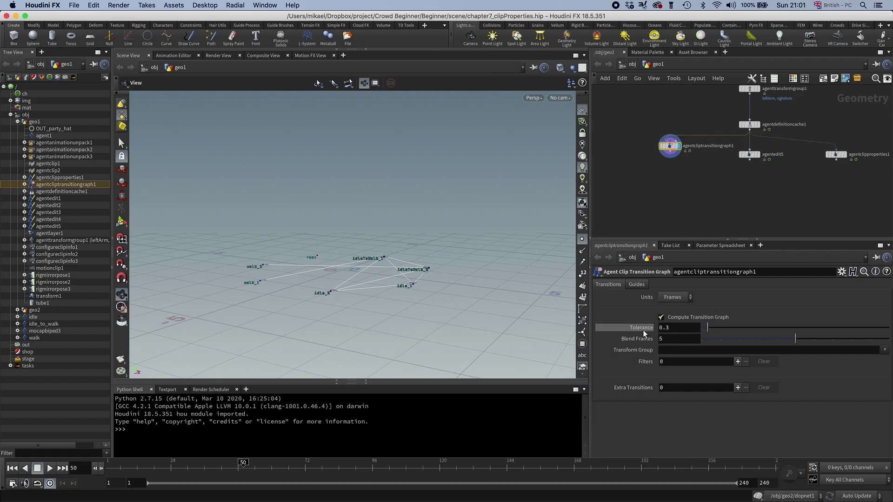
mouse_move(643, 331)
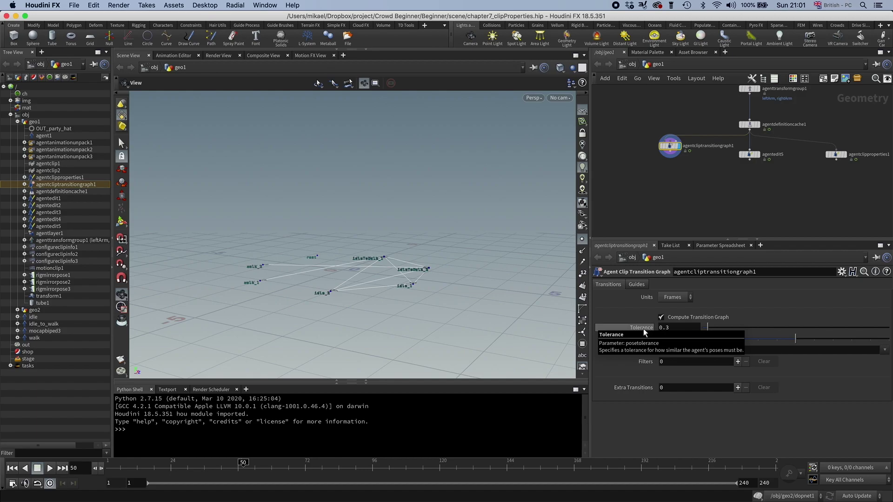
- Open the node's Geometry Spreadsheet, try Tolerance 2.85, then undo it back to 0.3
right_click(673, 151)
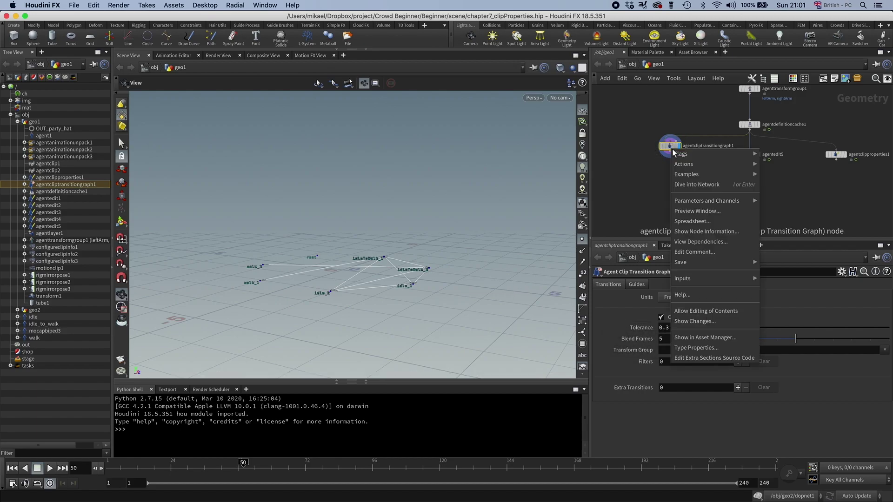
left_click(693, 221)
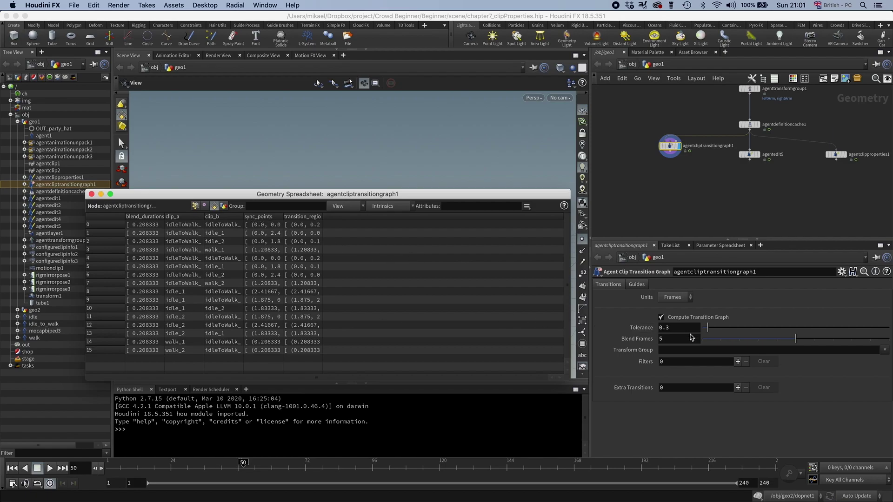
left_click(708, 328)
left_click_drag(707, 327, 824, 325)
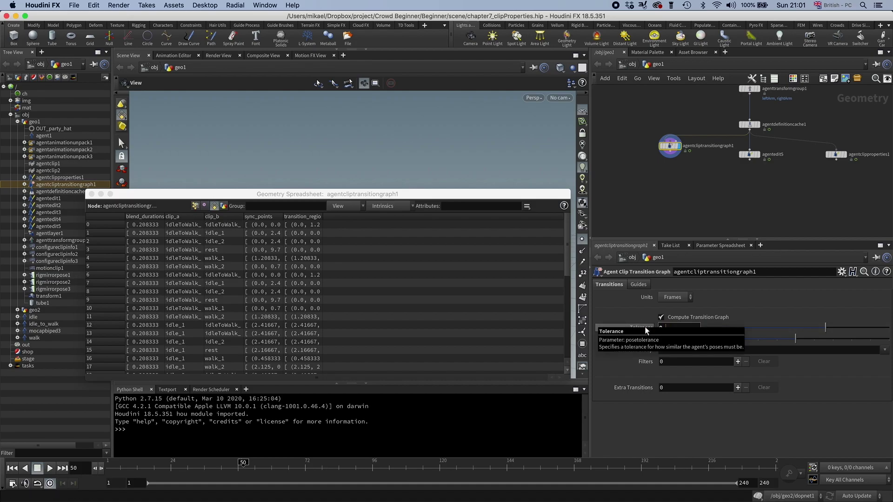
key("ctrl+z")
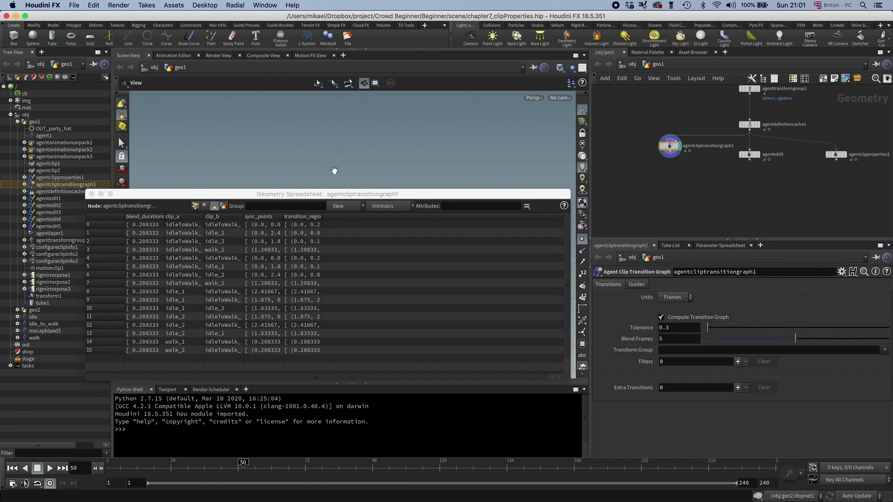
left_click_drag(319, 195, 294, 360)
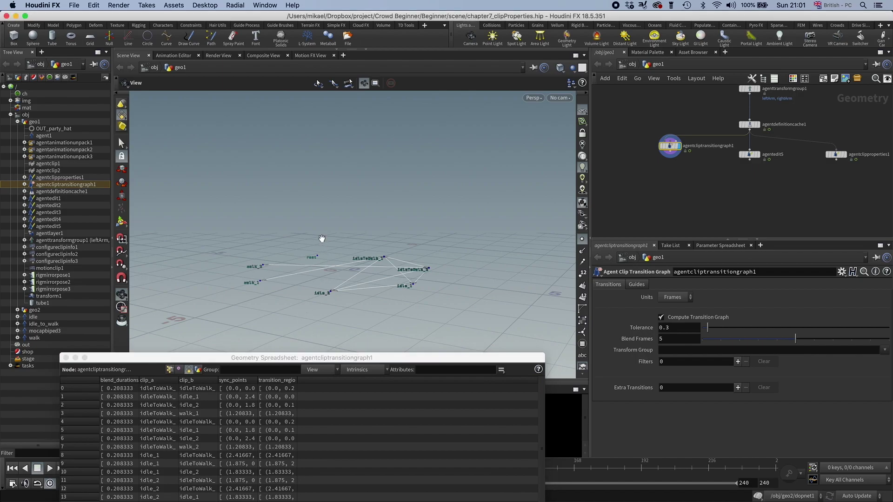
left_click_drag(322, 238, 379, 256)
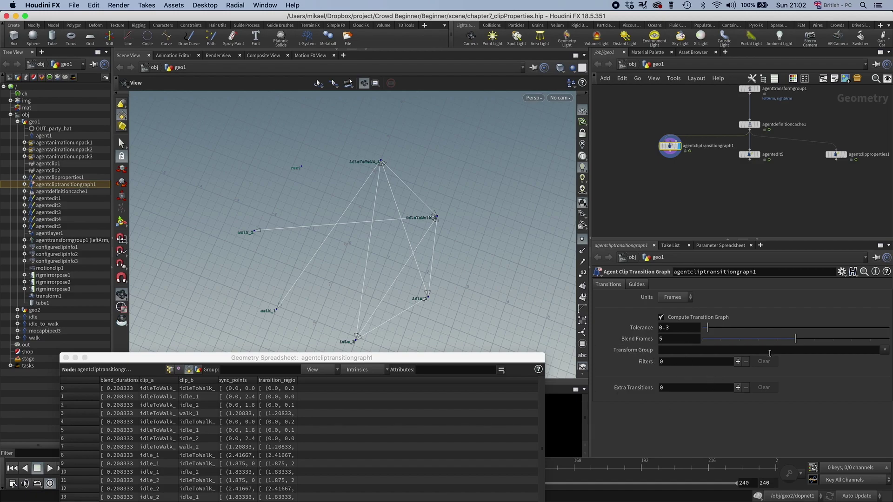
- Add four filter rows and set the first two to idle_1→idleToWalk_1 and idleToWalk_1→walk_1
left_click(738, 362)
left_click(738, 362)
left_click(738, 362)
left_click(738, 362)
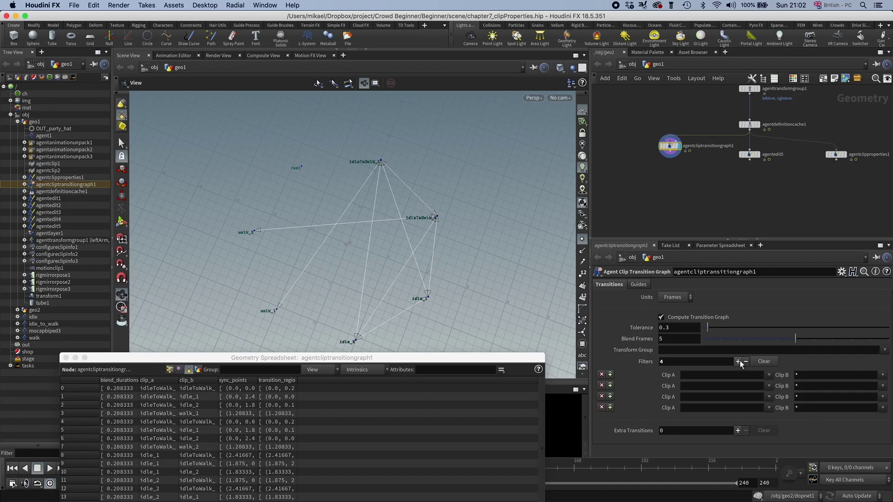
left_click(769, 375)
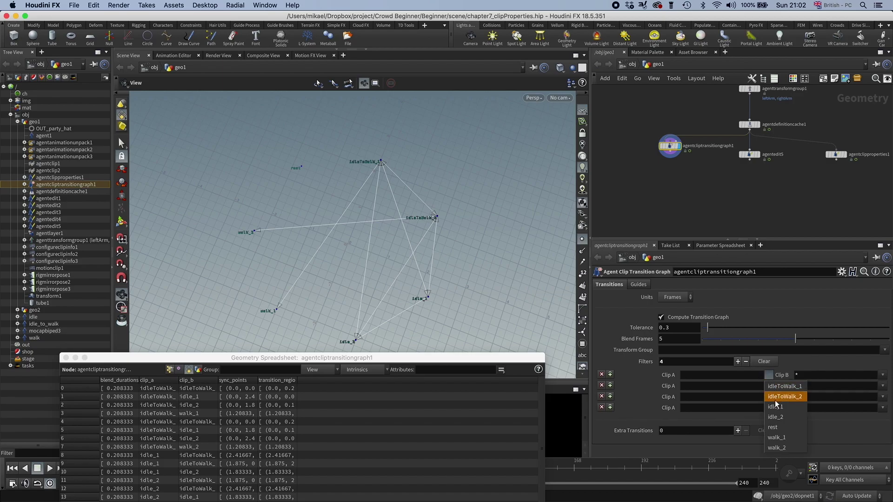
left_click(788, 397)
left_click(882, 375)
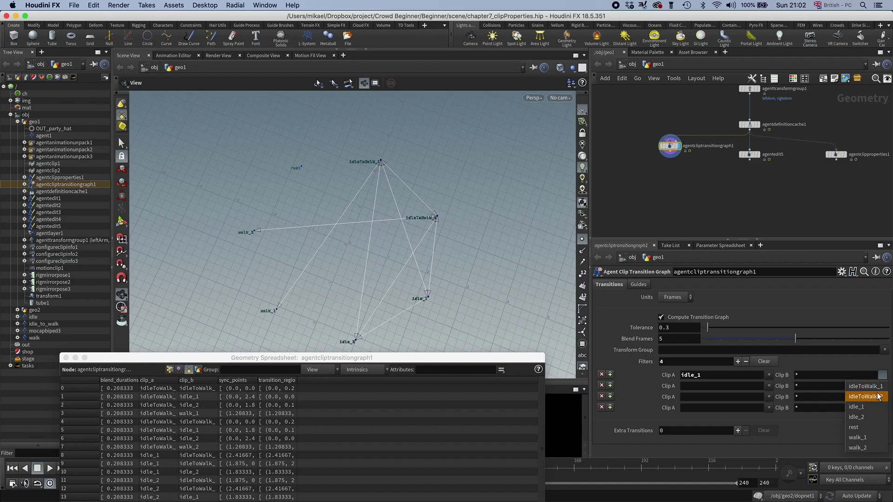
left_click(876, 387)
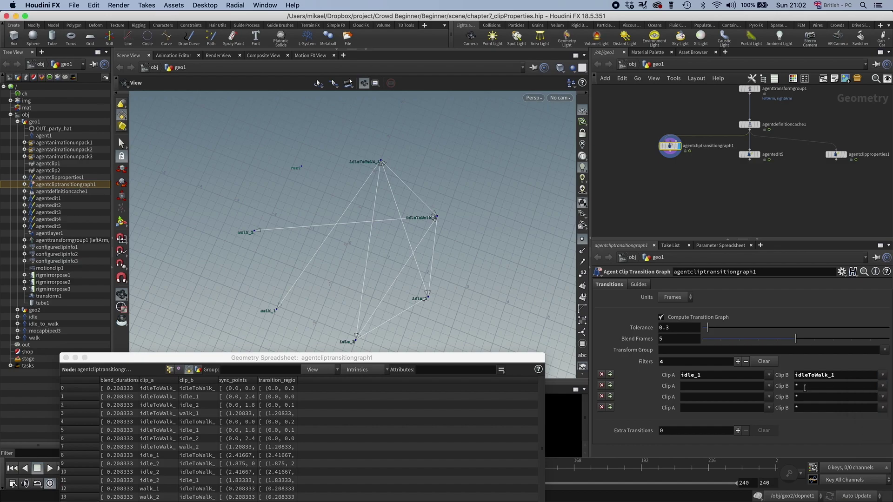
left_click(769, 387)
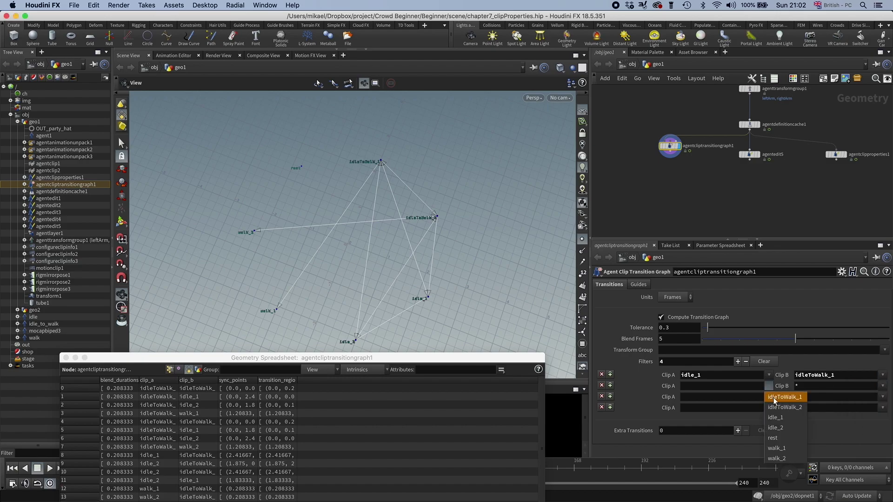
left_click(775, 398)
left_click(882, 386)
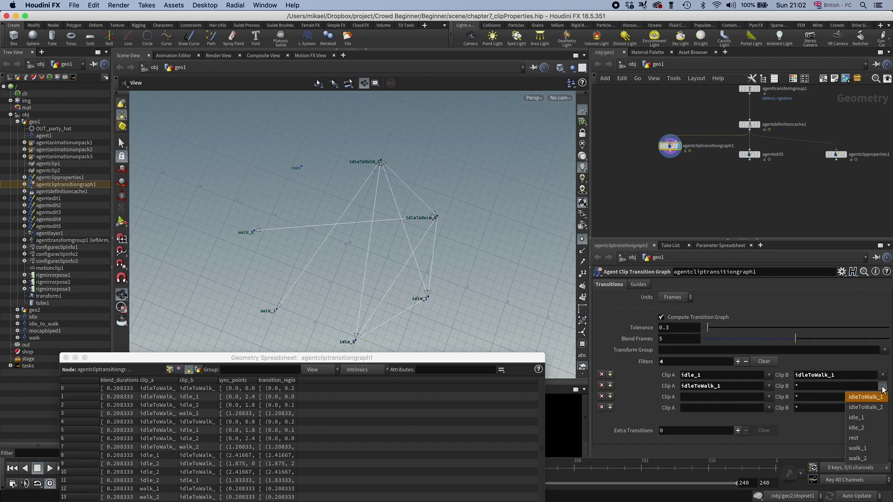
left_click(867, 448)
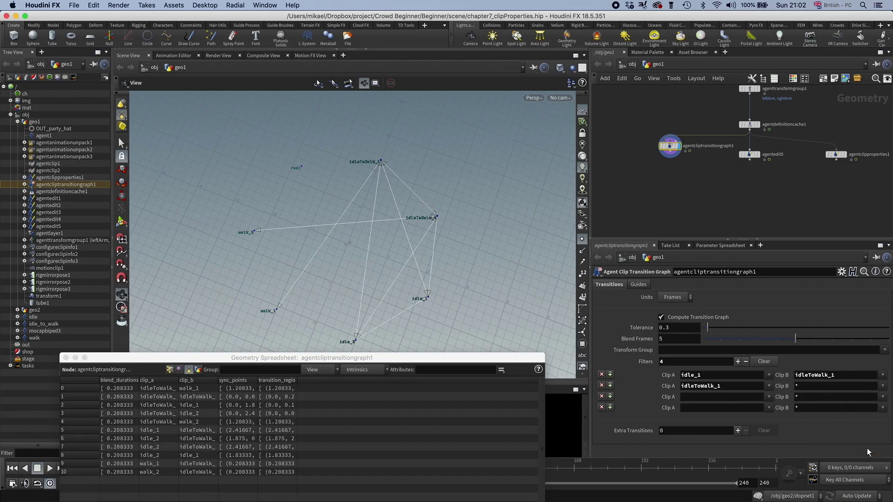
- Set the remaining two filters to idle_2→idleToWalk_2 and idleToWalk_2→walk_2
left_click(769, 397)
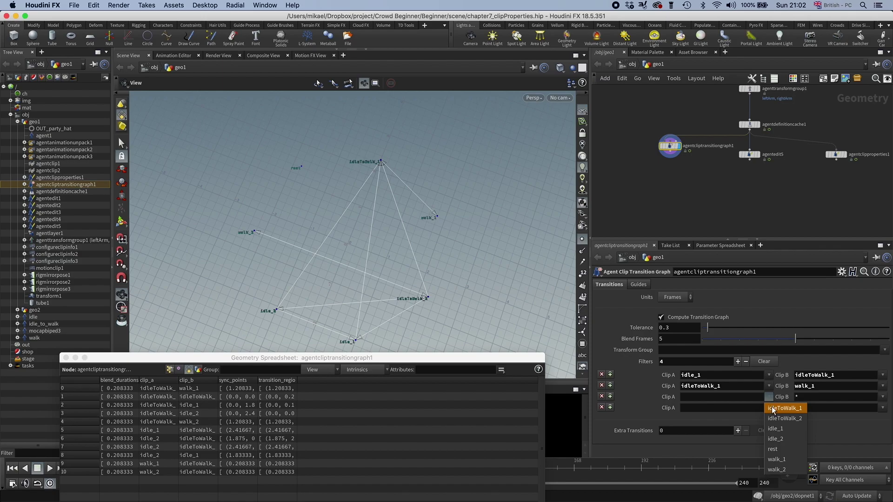
left_click(773, 439)
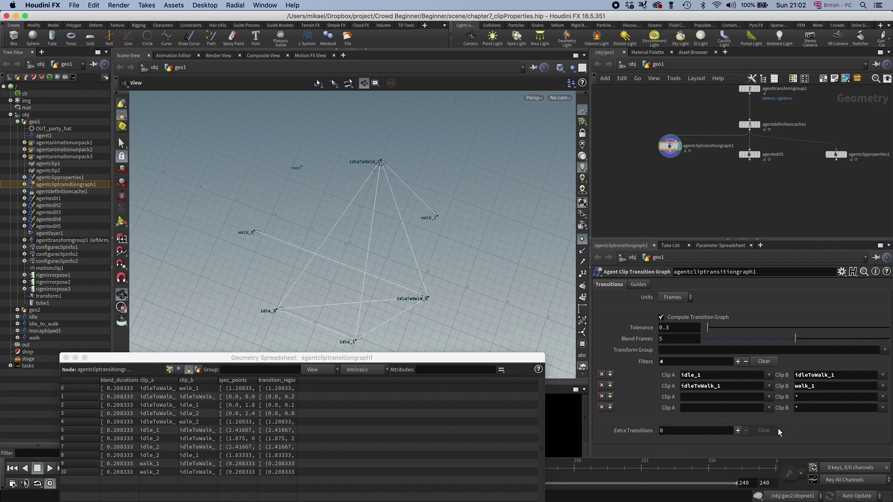
left_click(883, 397)
left_click(872, 417)
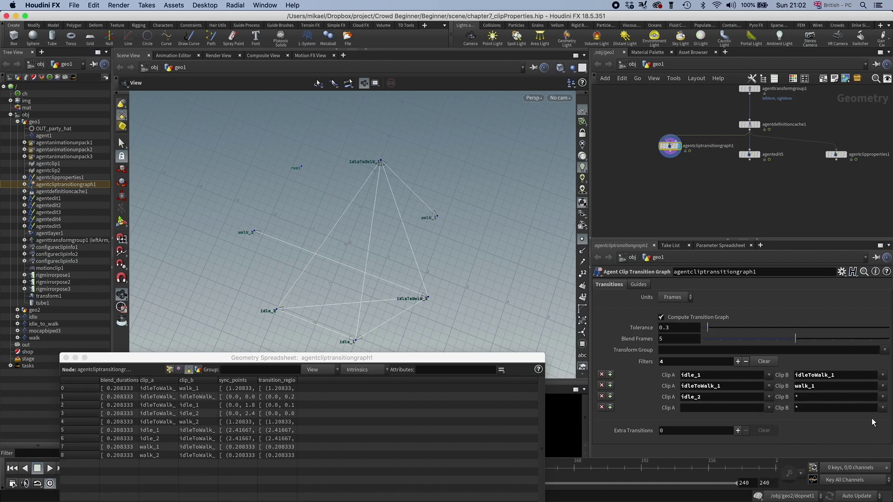
left_click(768, 409)
left_click(775, 431)
left_click(882, 408)
left_click(864, 480)
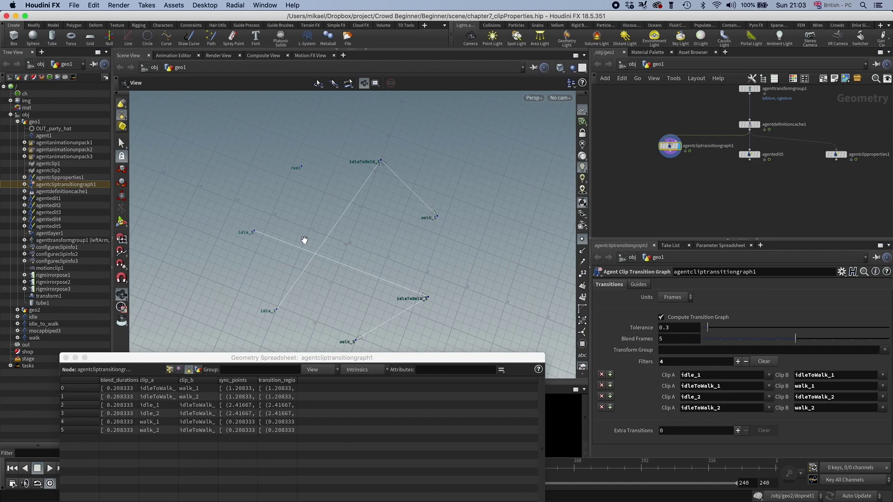
left_click_drag(319, 236, 305, 211)
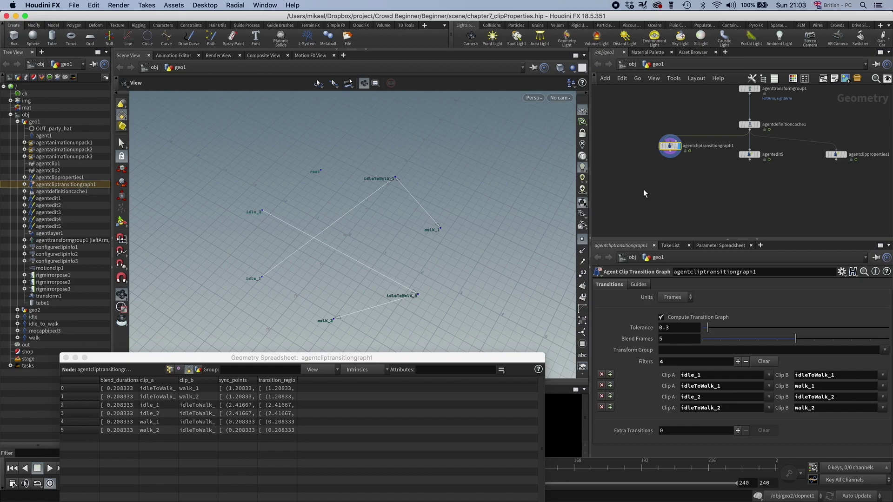
- Add one extra transition with Clip A idle_1 and Clip B idleToWalk_1
scroll(644, 189, "down", 2)
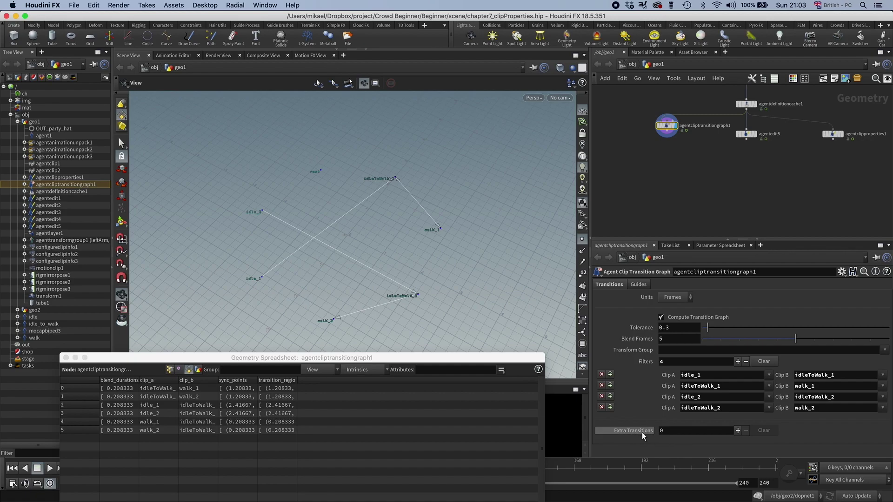
left_click(737, 430)
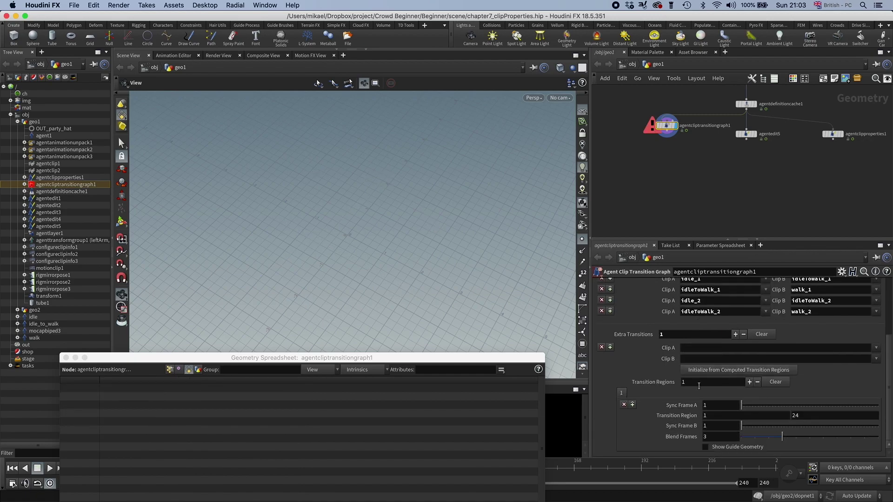
left_click(875, 348)
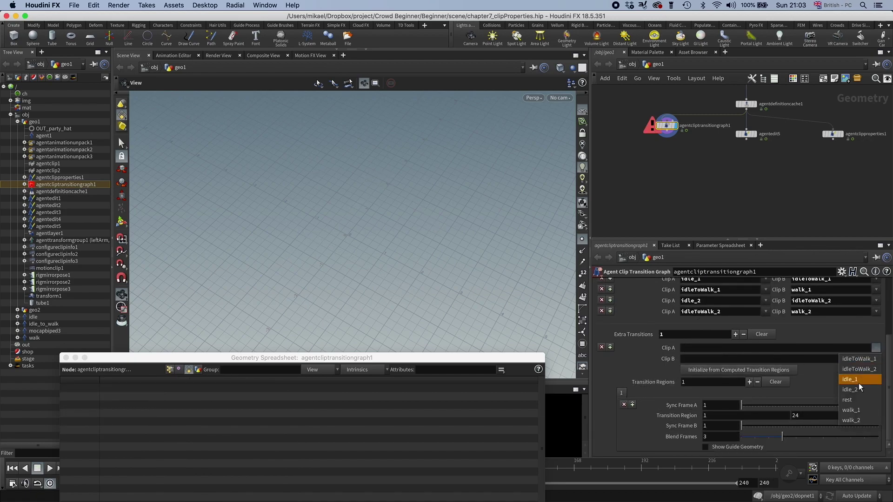
left_click(858, 383)
left_click(875, 359)
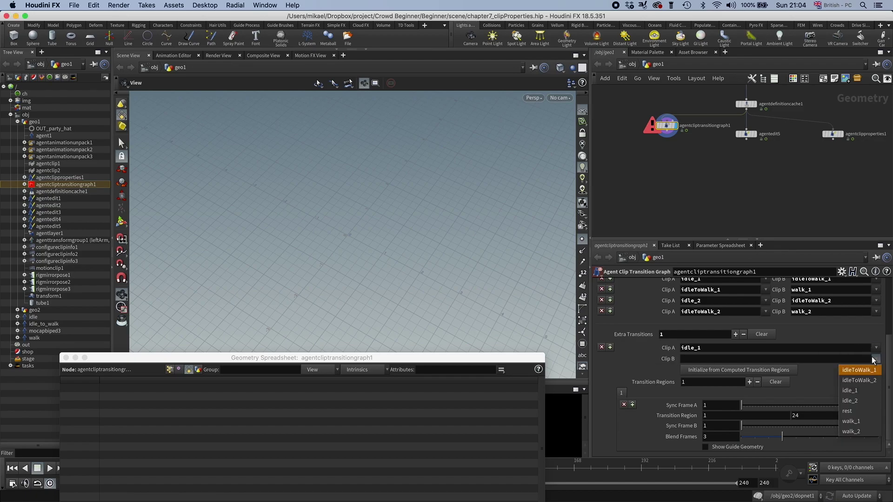
left_click(858, 371)
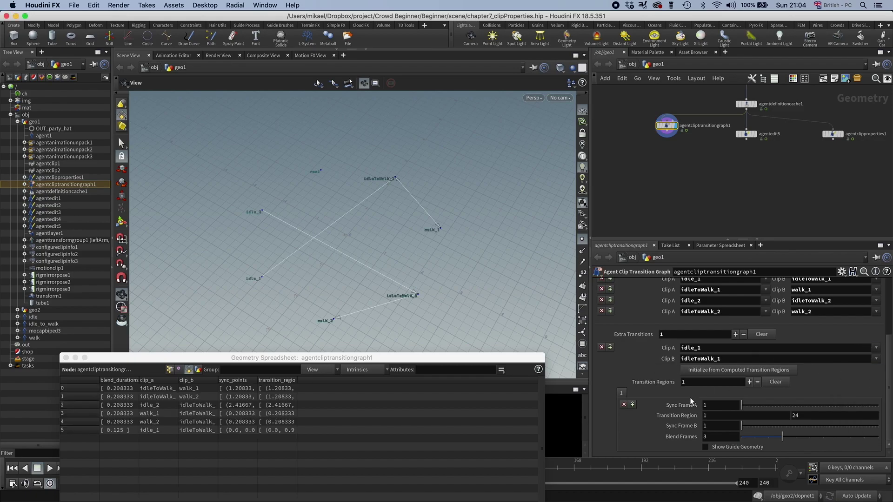
- Turn on Show Guide Geometry and zoom the view in on the two guide agents
left_click(705, 447)
left_click_drag(410, 196, 440, 191)
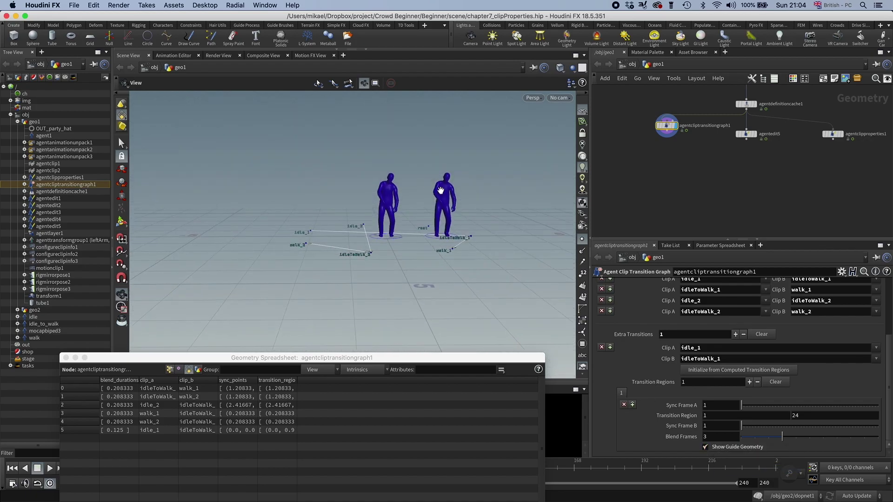
scroll(433, 239, "up", 5)
left_click_drag(432, 239, 511, 235)
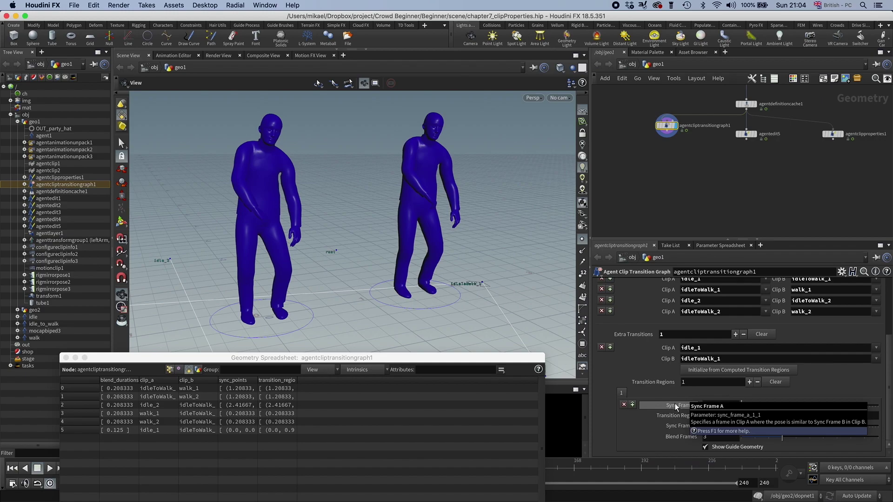
- Set the extra transition's Sync Frame A to 11 and Sync Frame B to 17
left_click_drag(530, 357, 530, 434)
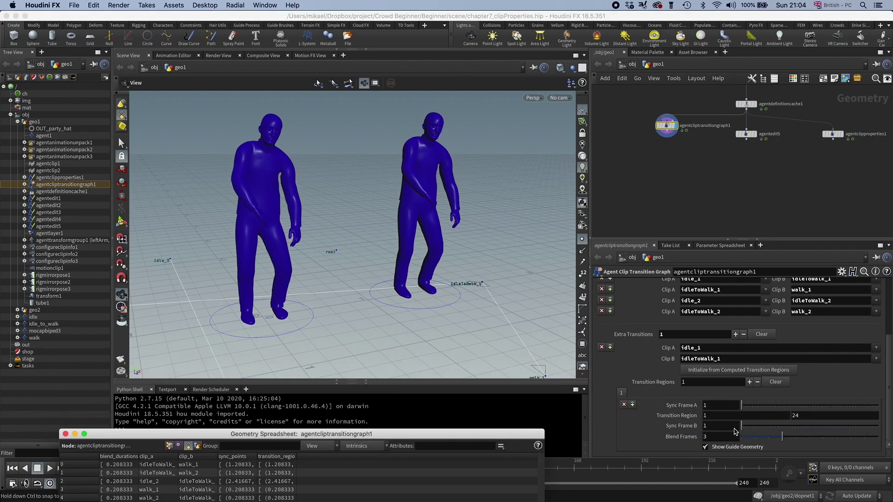
mouse_move(742, 406)
left_mouse_down()
mouse_move(755, 406)
mouse_move(748, 411)
left_mouse_up()
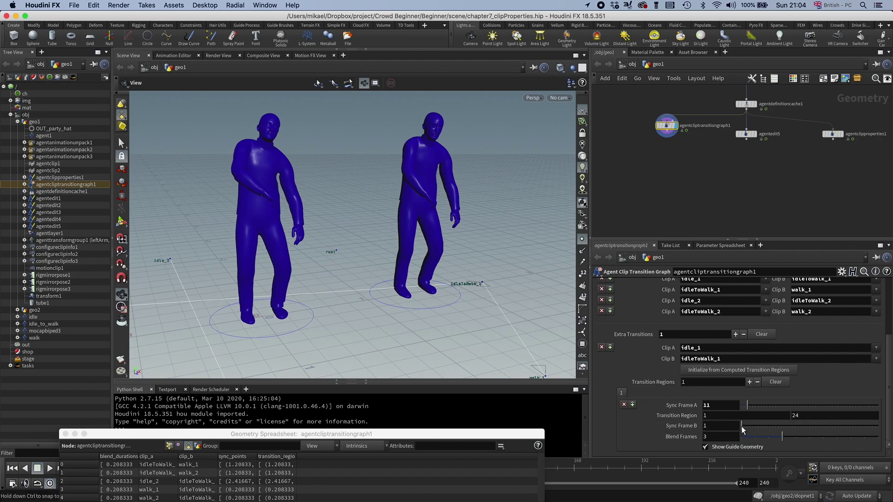
left_click_drag(743, 430, 752, 428)
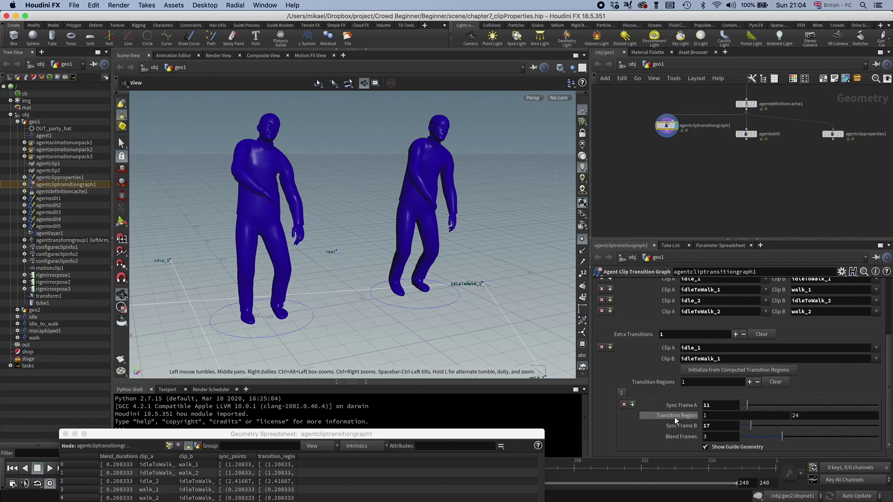
- Limit the first transition region to frames 11–14
left_click(703, 416)
type("11")
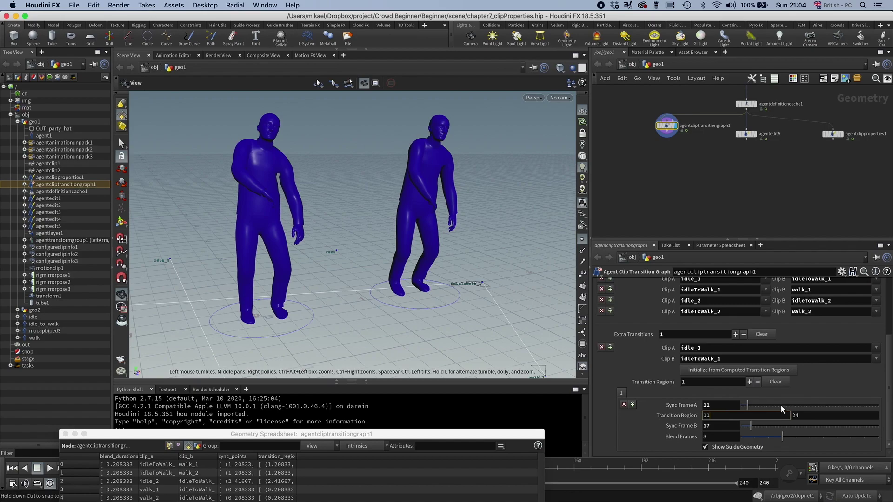
key("Tab")
type("14")
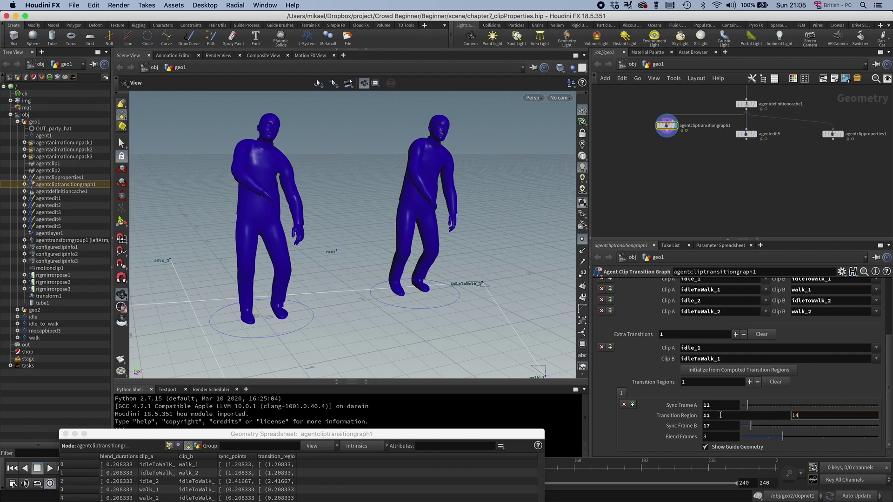
- Add a second transition region with Sync Frame A 16, Sync Frame B 12, spanning frames 16–18
left_click(632, 405)
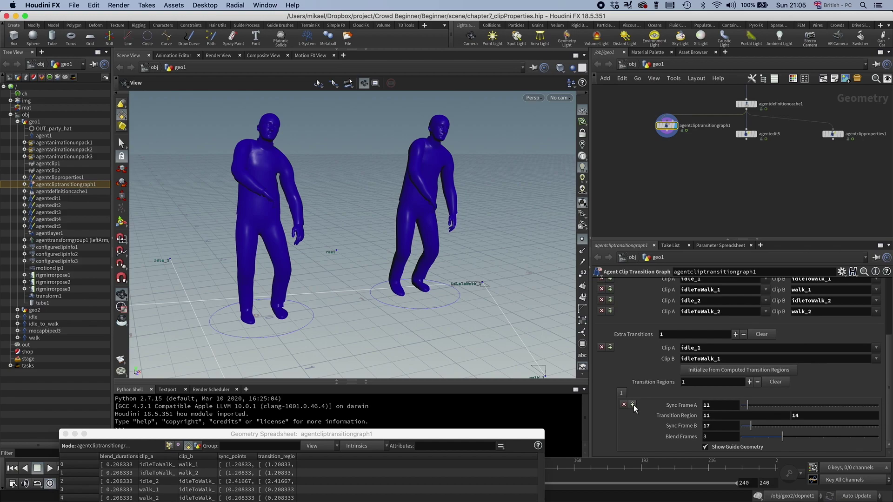
left_click(706, 406)
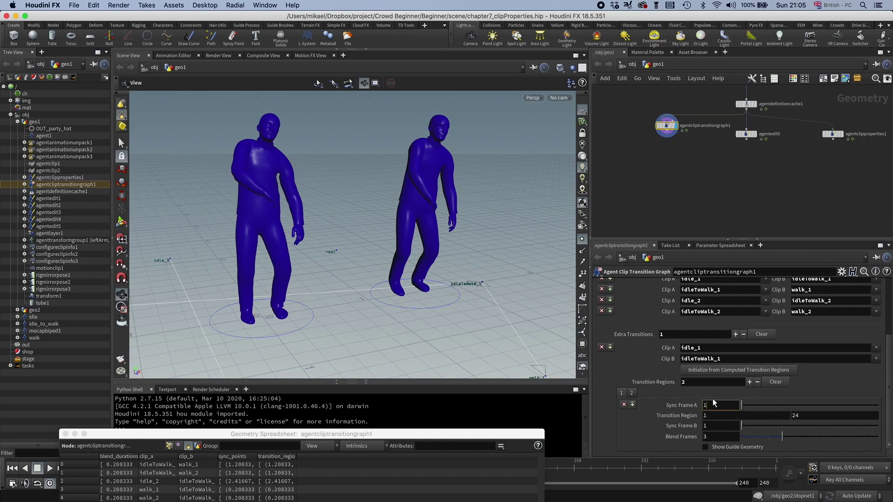
type("6")
left_click(723, 426)
type("2")
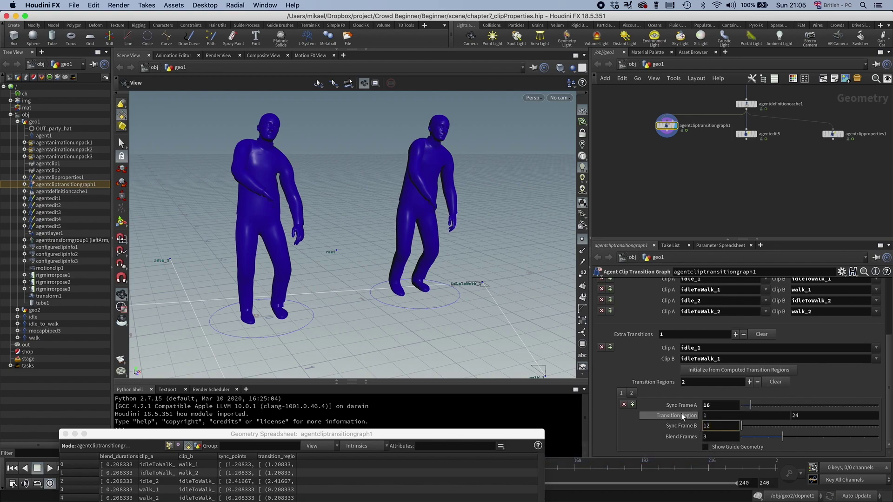
double_click(708, 415)
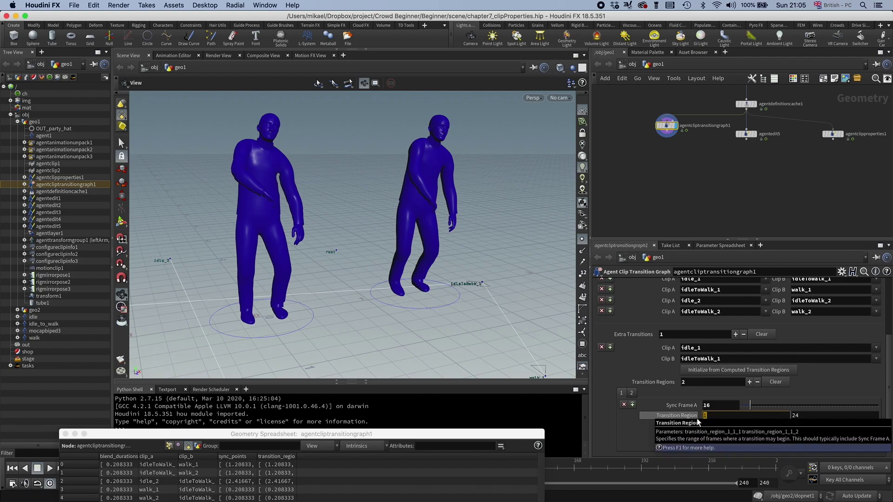
type("6")
key("Tab")
type("18")
key("Return")
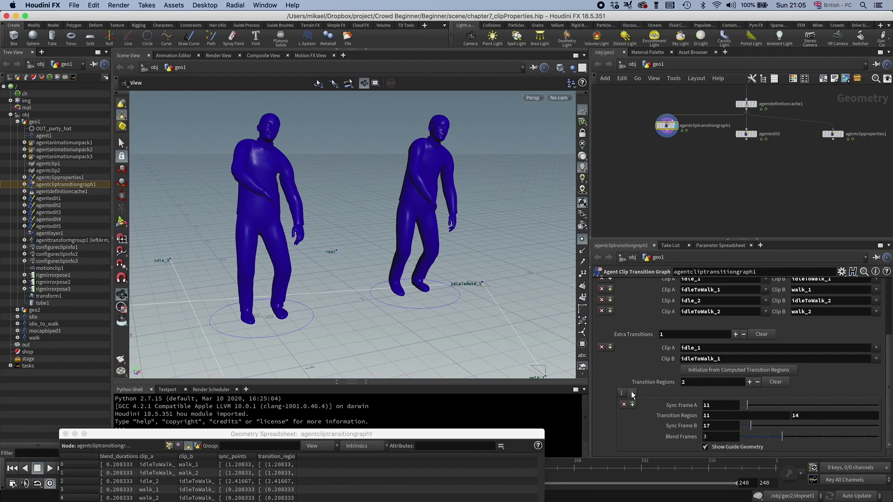
- Widen the sync_points and transition_regions spreadsheet columns, then move the spreadsheet back down
left_click_drag(401, 437, 507, 208)
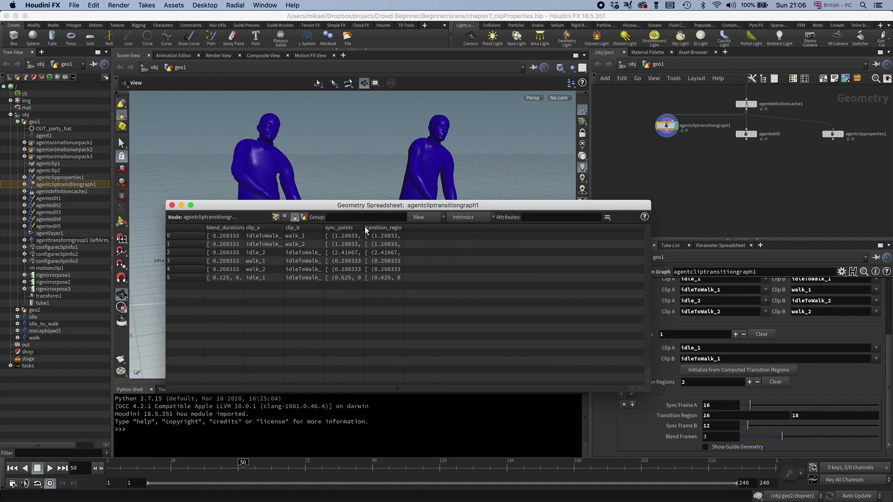
left_click_drag(365, 227, 480, 228)
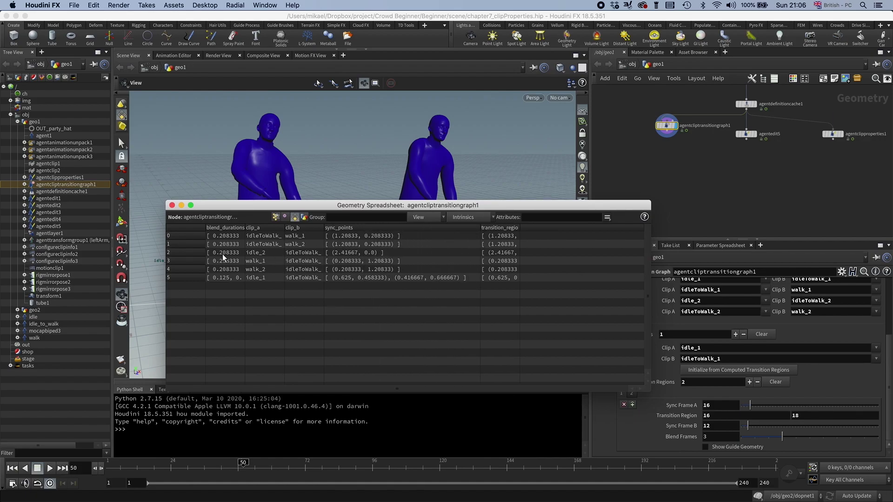
left_click_drag(522, 228, 637, 227)
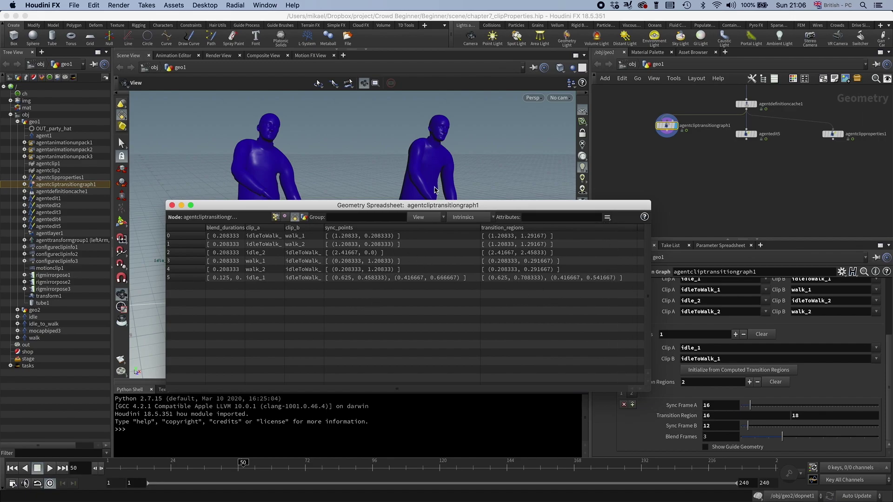
left_click_drag(453, 206, 335, 260)
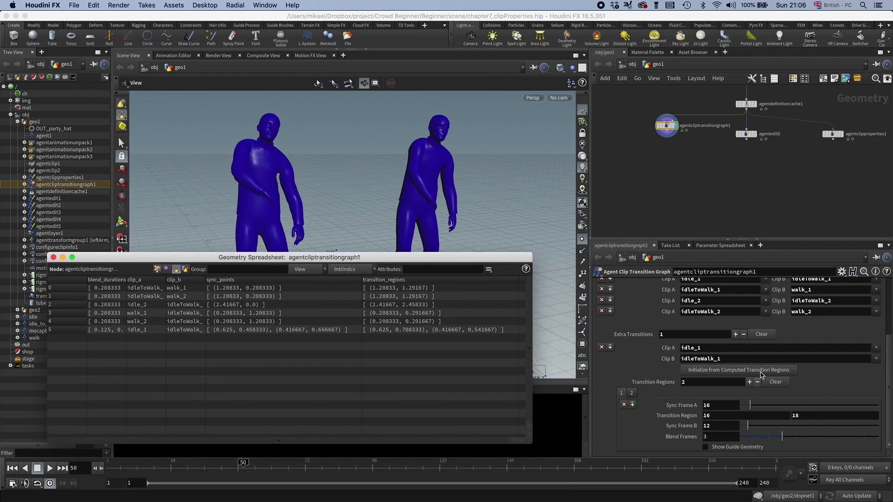
- Clear all Extra Transitions back to 0 and bring up the Tab node menu
left_click(764, 334)
left_click(763, 334)
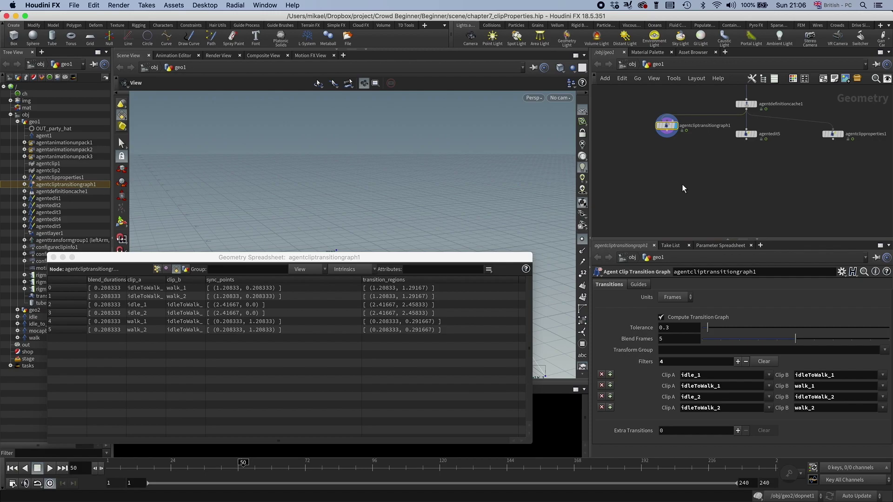
key("Tab")
- Add a Test Simulation: Crowd Transition node to the network
type("test sim")
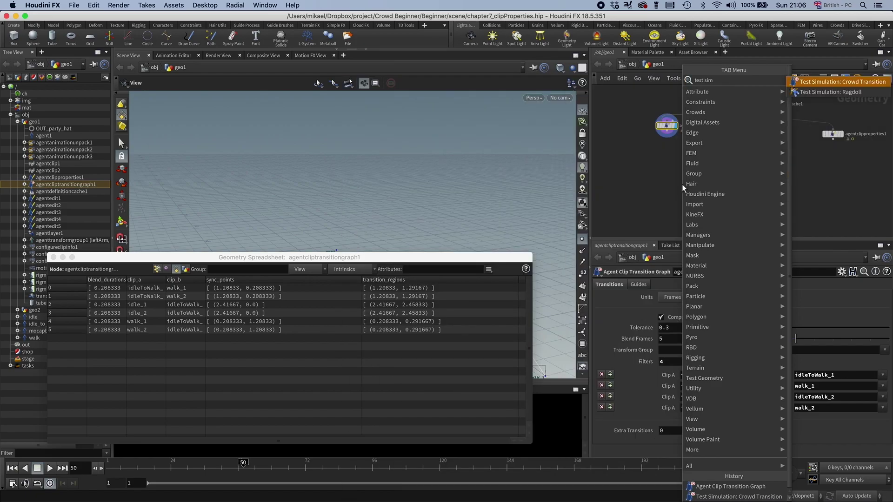
key("Return")
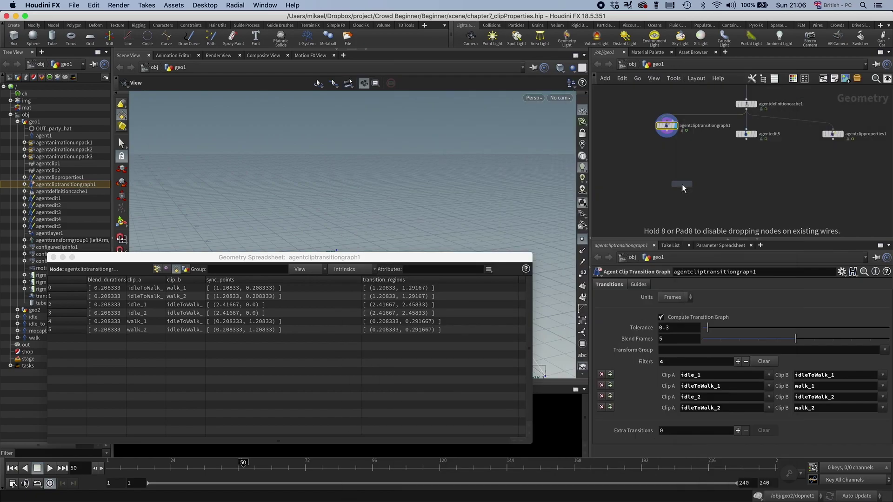
left_click(682, 184)
scroll(696, 150, "up", 3)
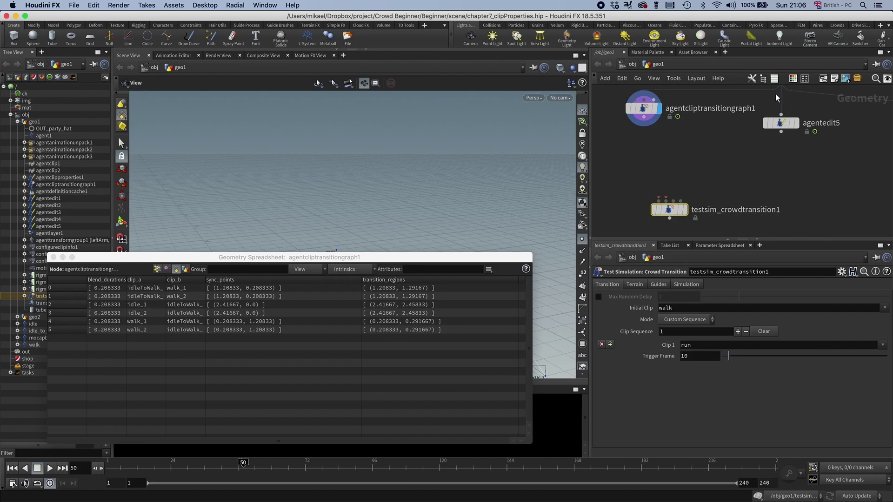
- Wire agentdefinitioncache1 and the transition graph into the crowd transition test's inputs
left_click(769, 86)
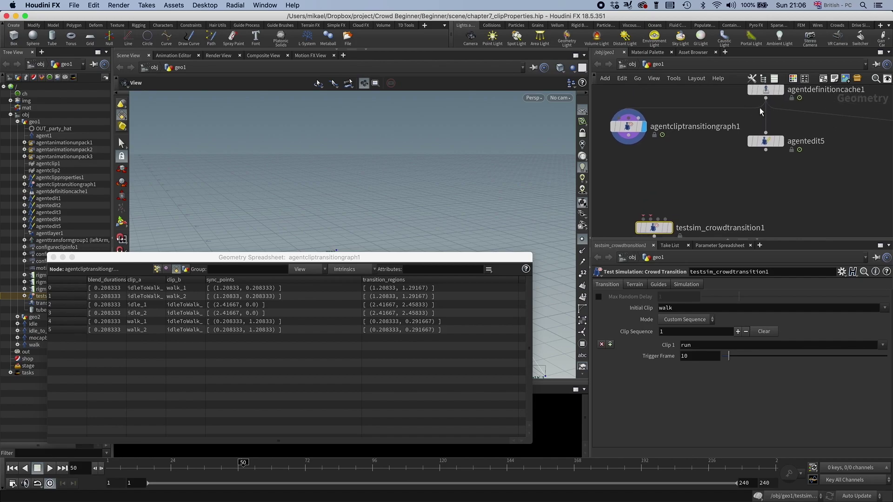
left_click(643, 217)
left_click(650, 219)
left_click(629, 143)
middle_click_drag(705, 197, 684, 161)
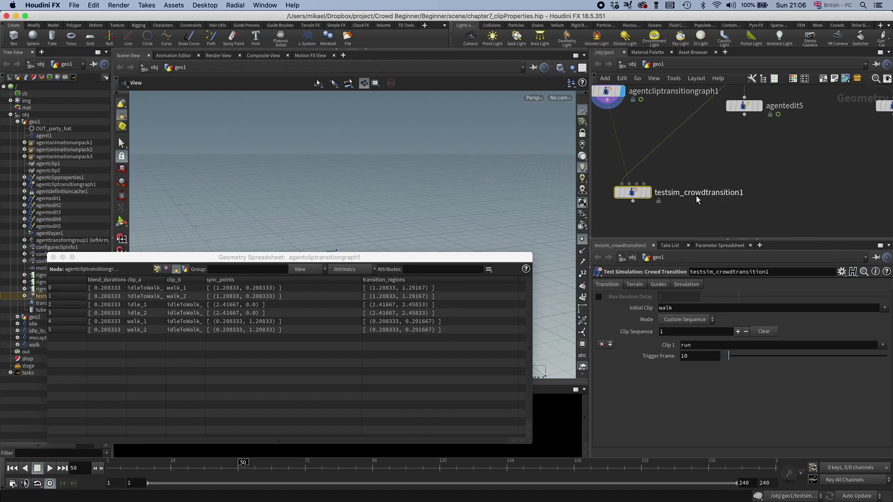
middle_click_drag(695, 198, 688, 201)
scroll(688, 198, "down", 3)
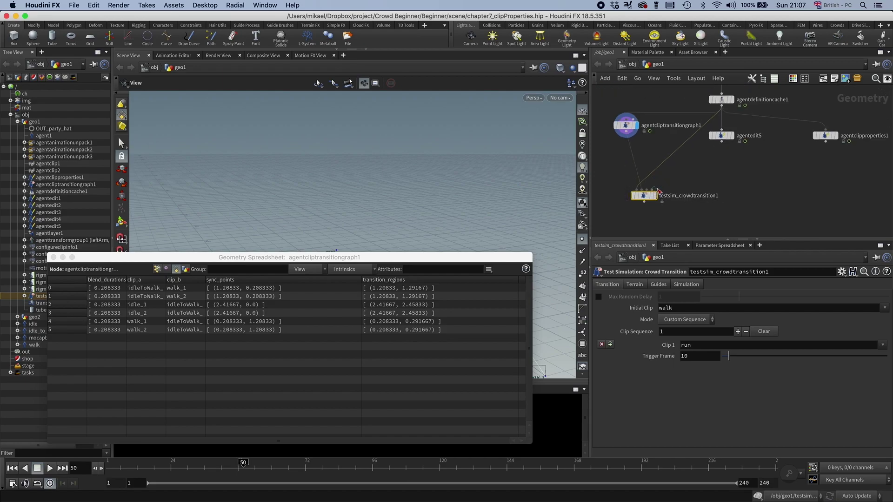
left_click_drag(652, 189, 826, 144)
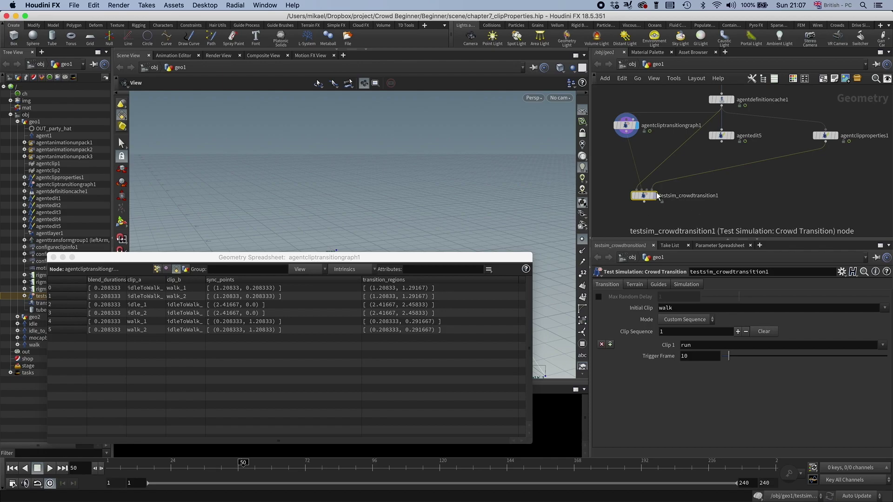
mouse_move(642, 200)
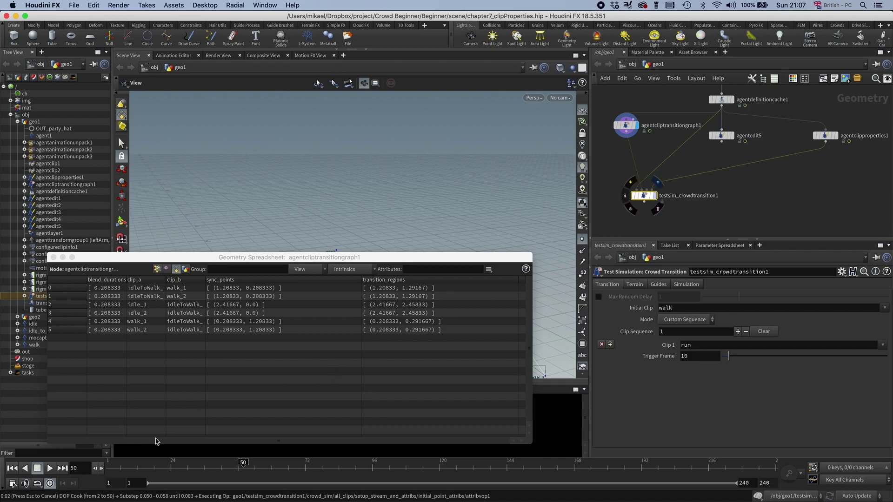
- Close the spreadsheet, rewind to frame 1, and set Initial Clip to idle_1
left_click(53, 257)
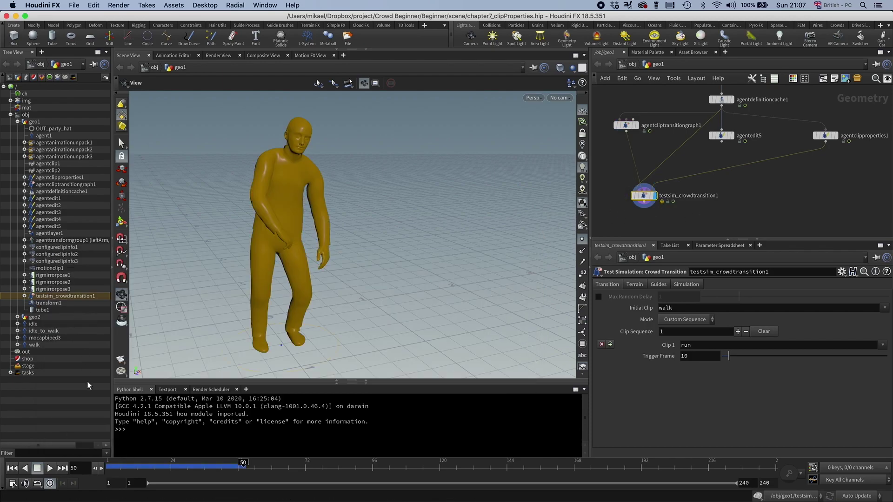
left_click(12, 468)
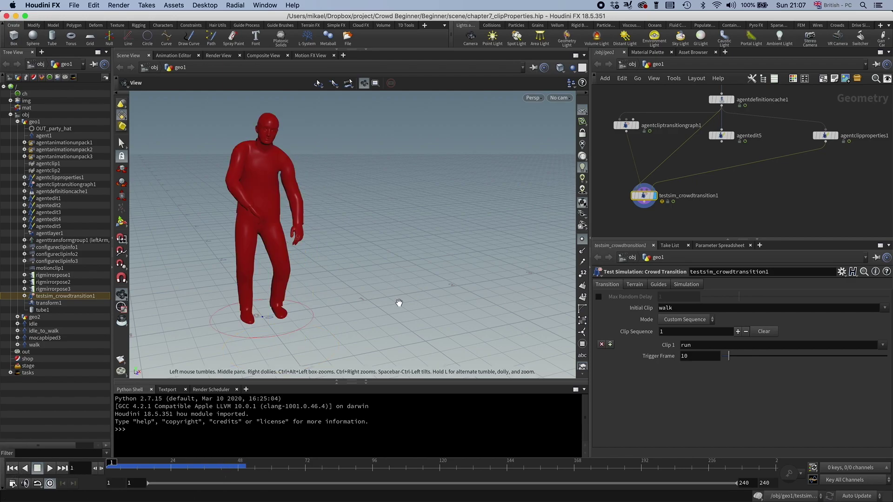
left_click(885, 308)
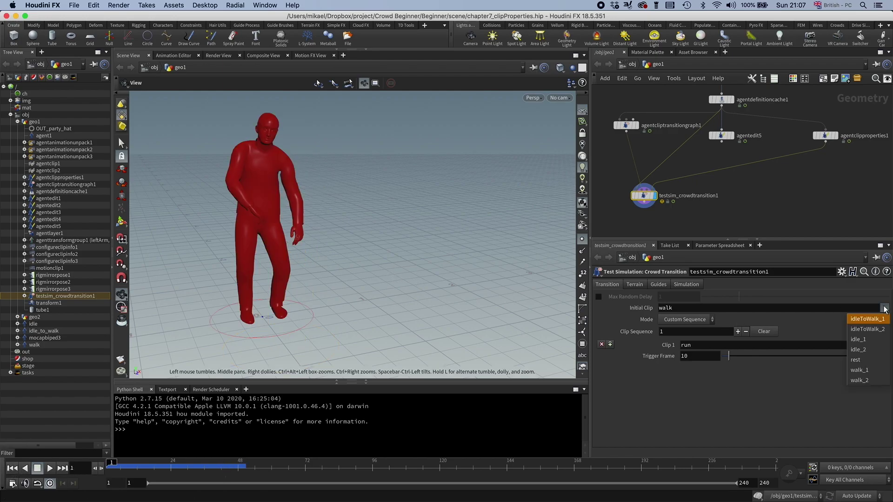
left_click(862, 339)
- Change Clip 1 from run to walk_1 and display agentcliptransitiongraph1 in the viewport
left_click(879, 345)
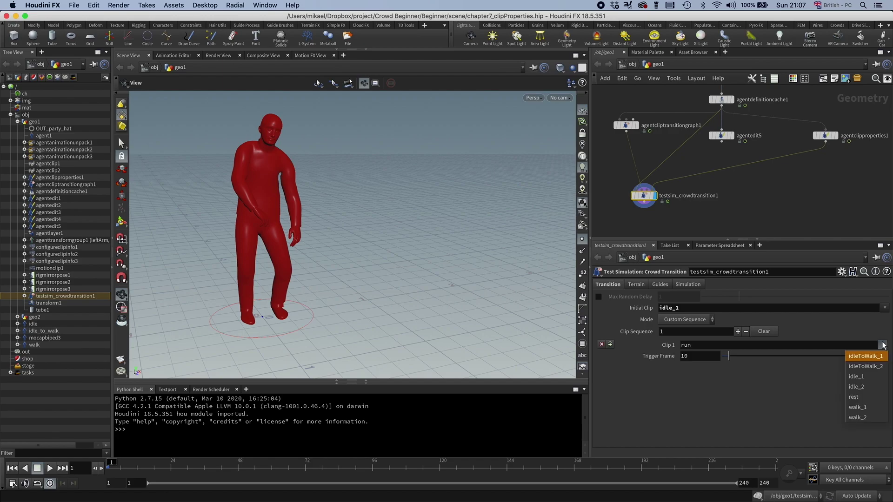
left_click(863, 411)
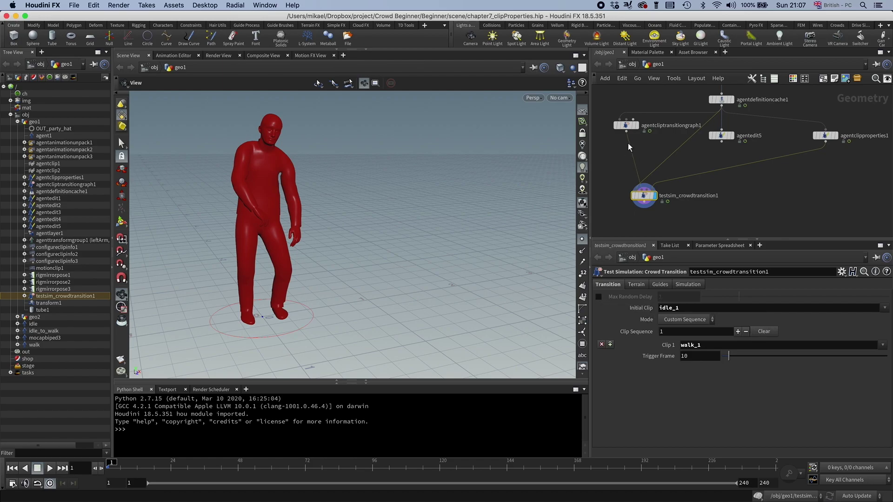
left_click(637, 125)
- Orbit around the transition graph's clip points and links, then redisplay testsim_crowdtransition1
left_click(627, 125)
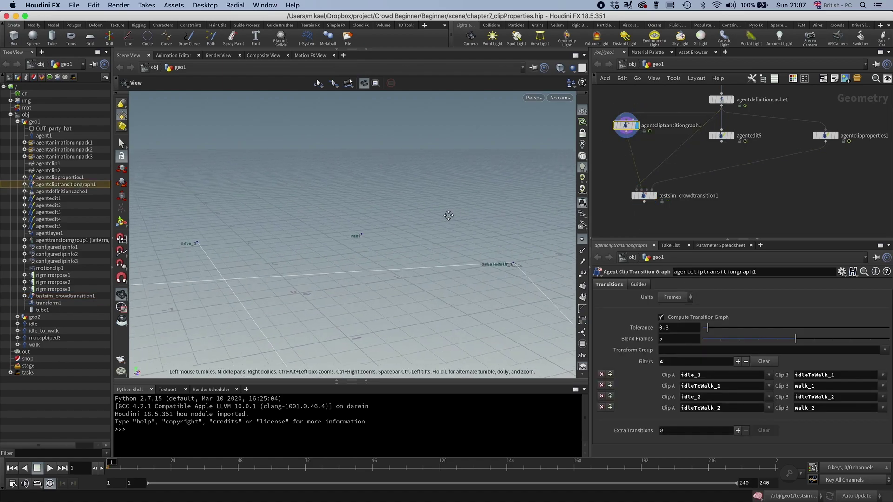
left_click_drag(448, 215, 374, 249)
left_click_drag(234, 256, 193, 258)
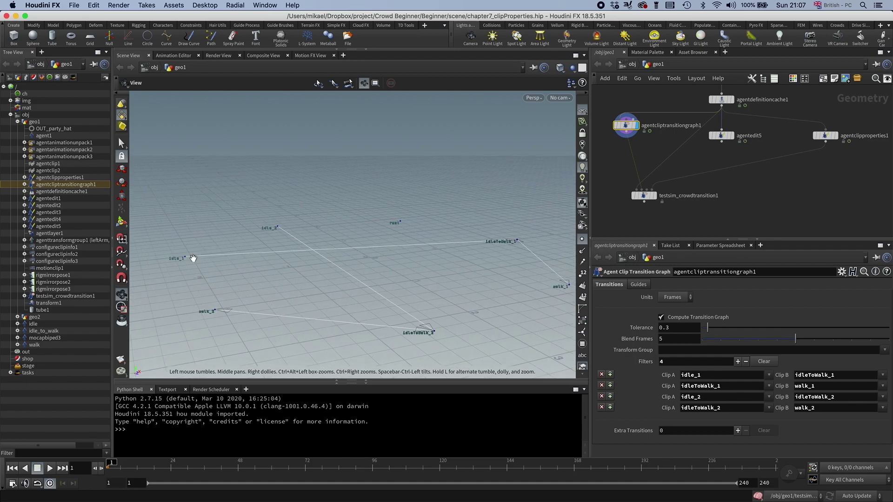
left_click_drag(474, 299, 423, 277)
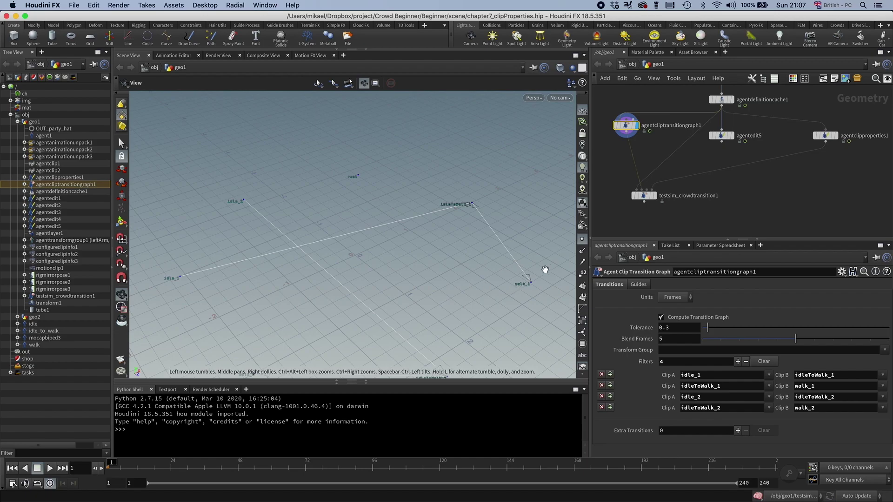
left_click(637, 200)
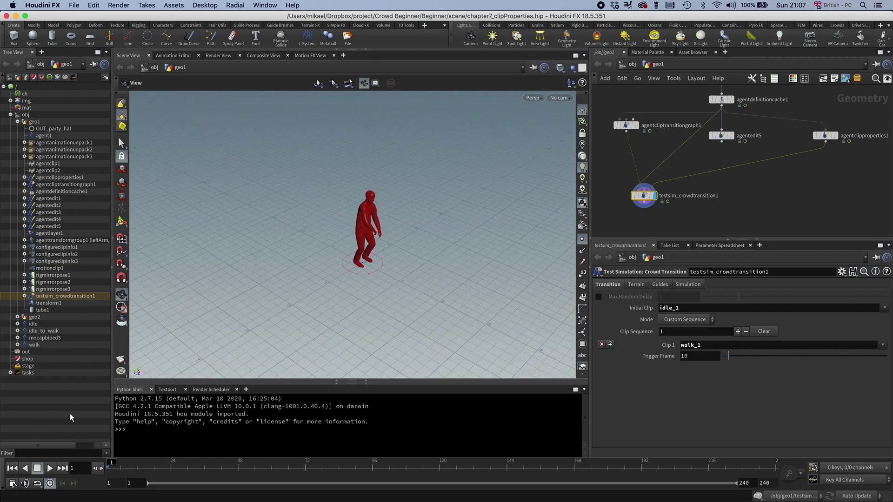
- Play the crowd transition simulation with a wider view until the agent walks, reaching frame 197
left_click(50, 468)
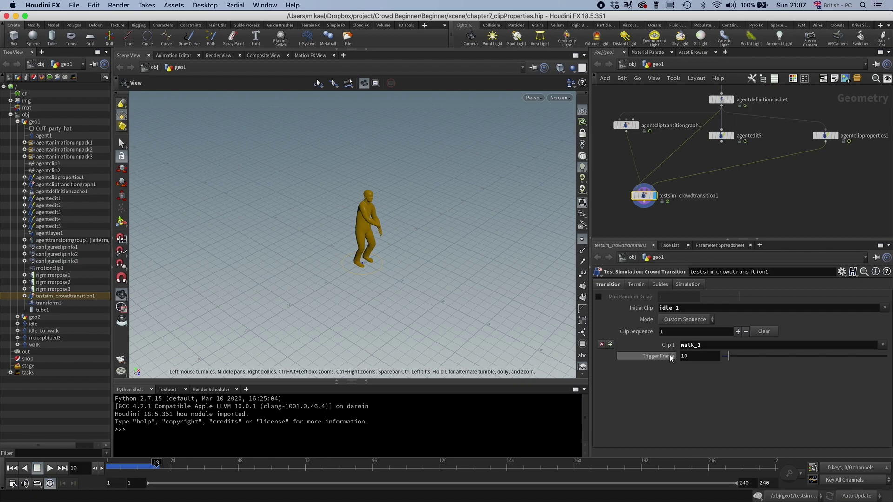
right_click_drag(359, 289, 293, 330)
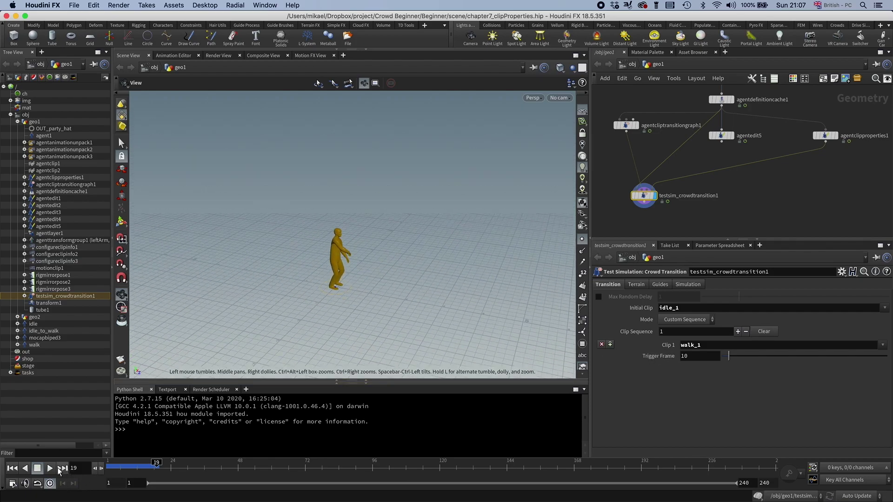
left_click(49, 469)
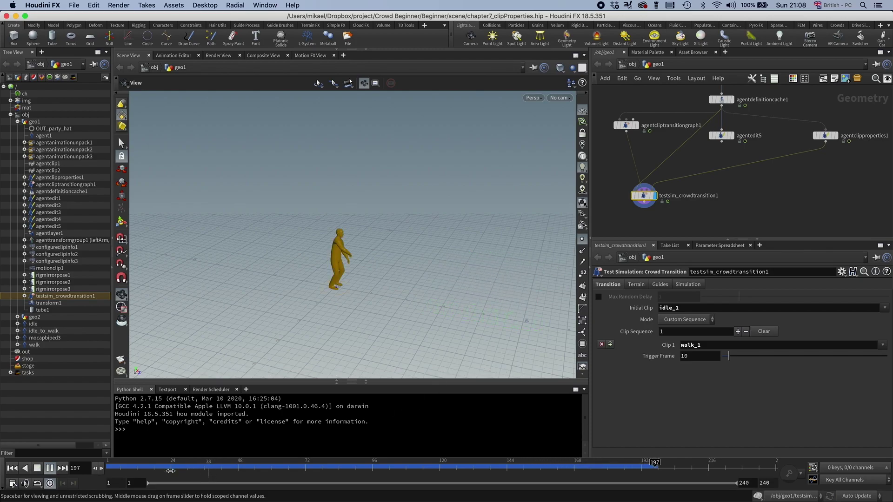
- Stop playback and set Clip 1 to walk_2
left_click_drag(170, 471, 144, 469)
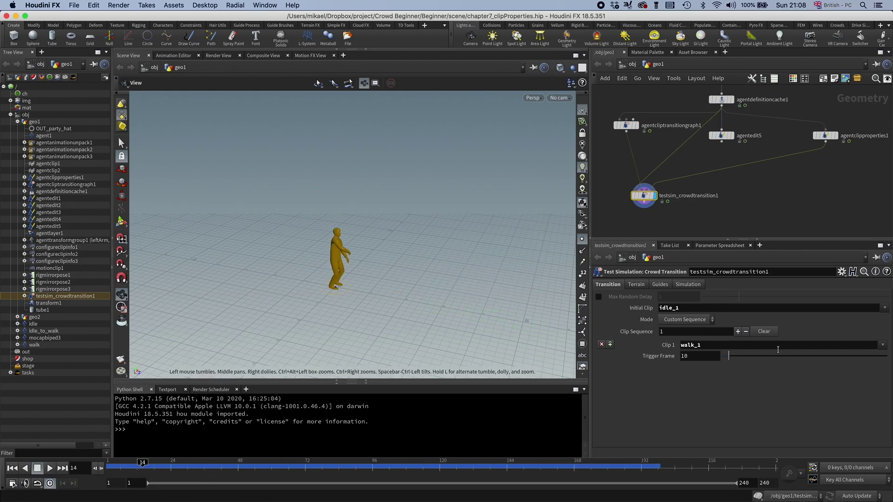
left_click(881, 345)
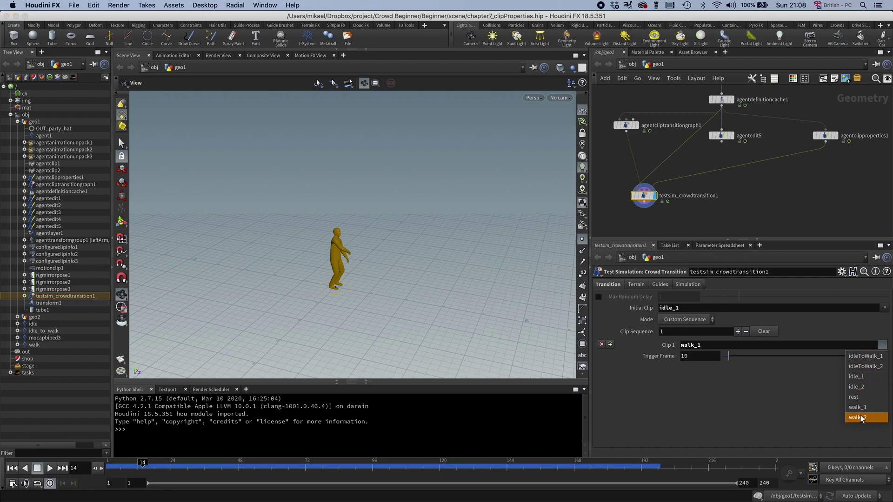
left_click(863, 417)
- Replay the simulation from frame 1 with the walk_2 transition, then stop it
left_click(11, 469)
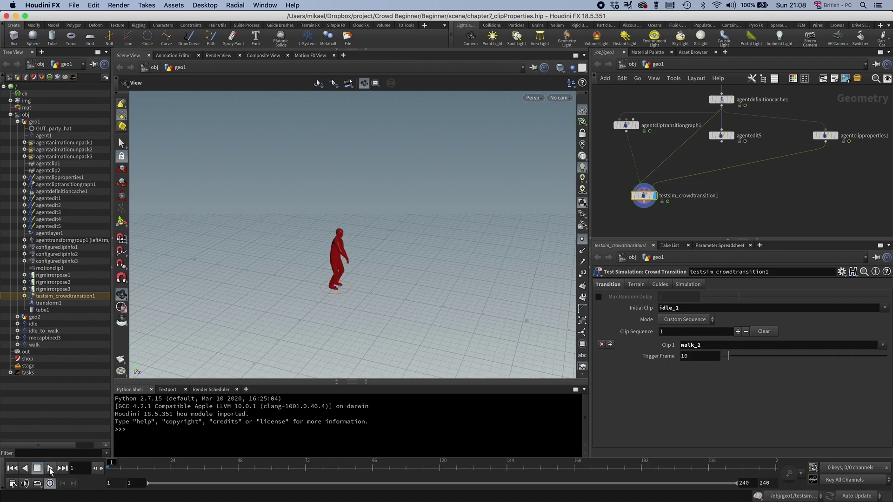
left_click(50, 468)
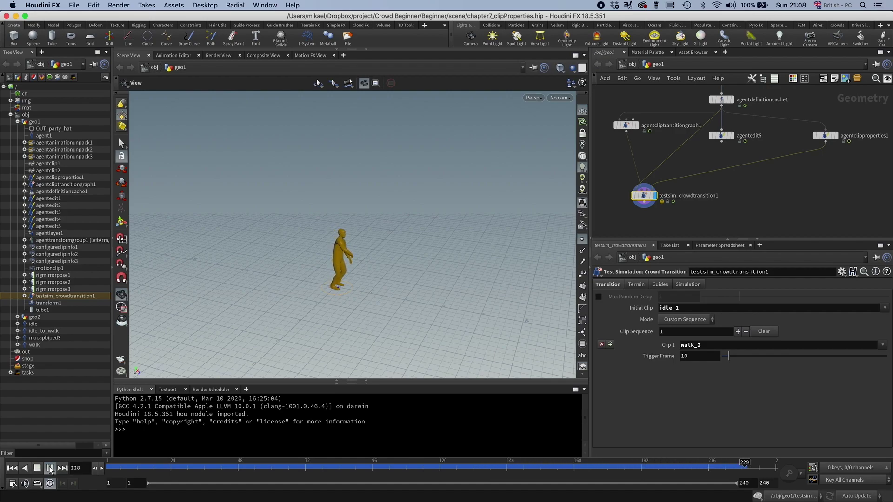
left_click(41, 467)
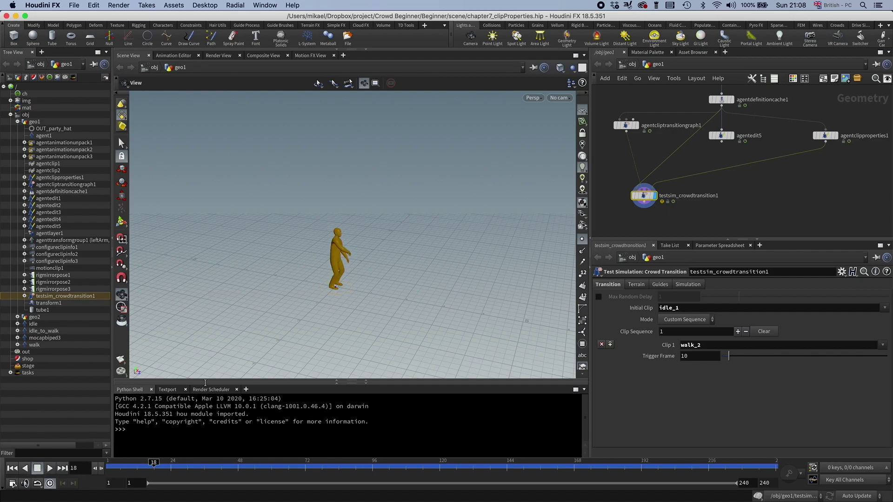